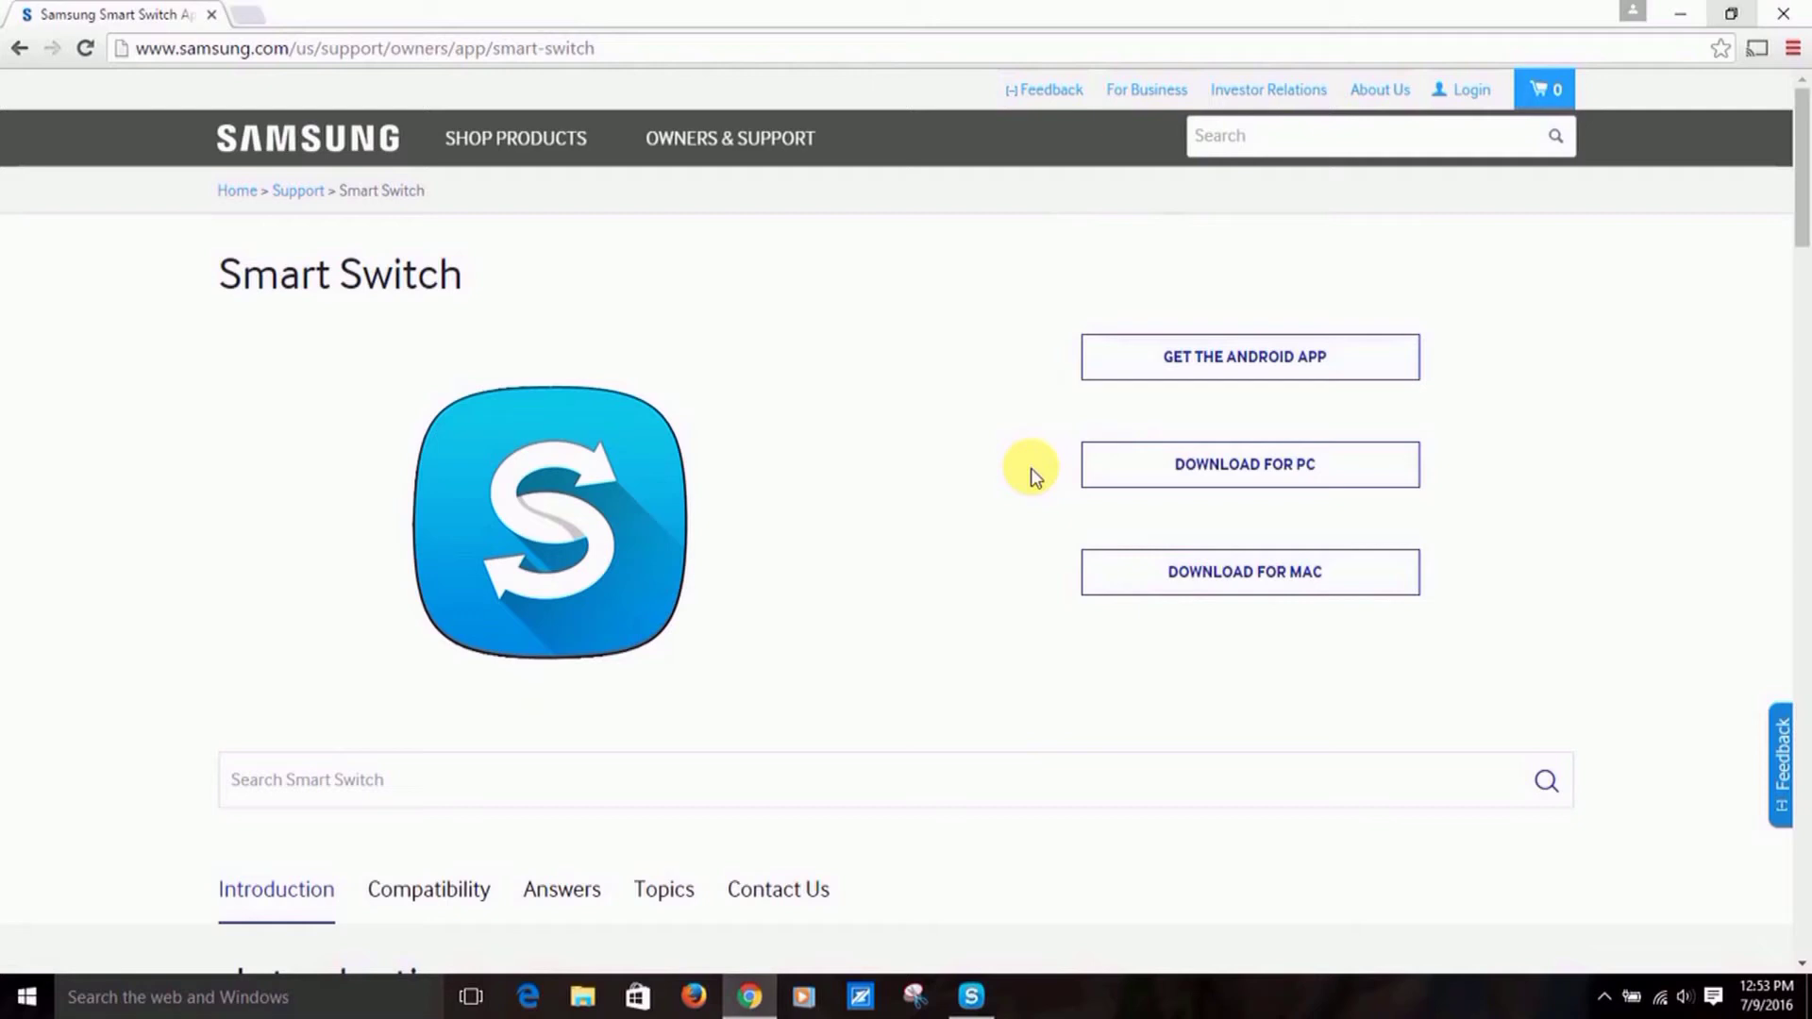
Launch Smart Switch from the Windows taskbar icon.
{"action": "left_click", "coordinate": [970, 998]}
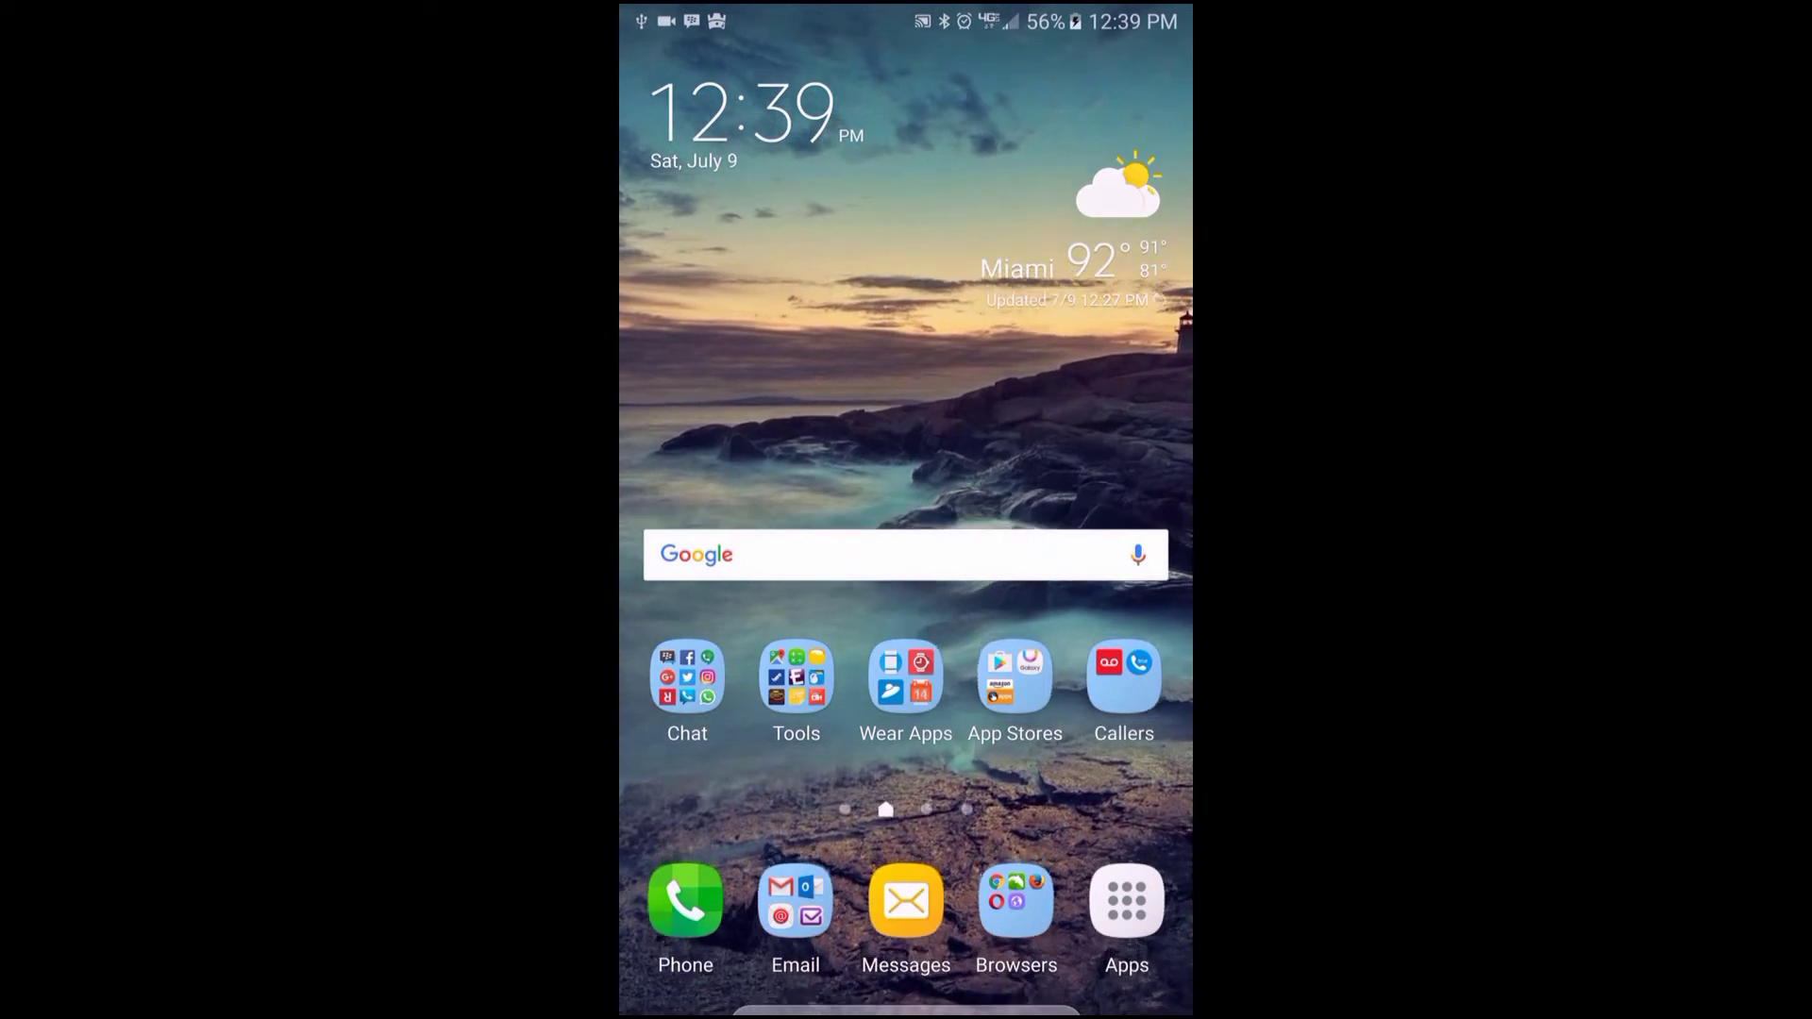
Switch the phone's USB Charging connection to File Transfer from the notification shade.
{"action": "left_click_drag", "start_coordinate": [975, 17], "coordinate": [974, 637]}
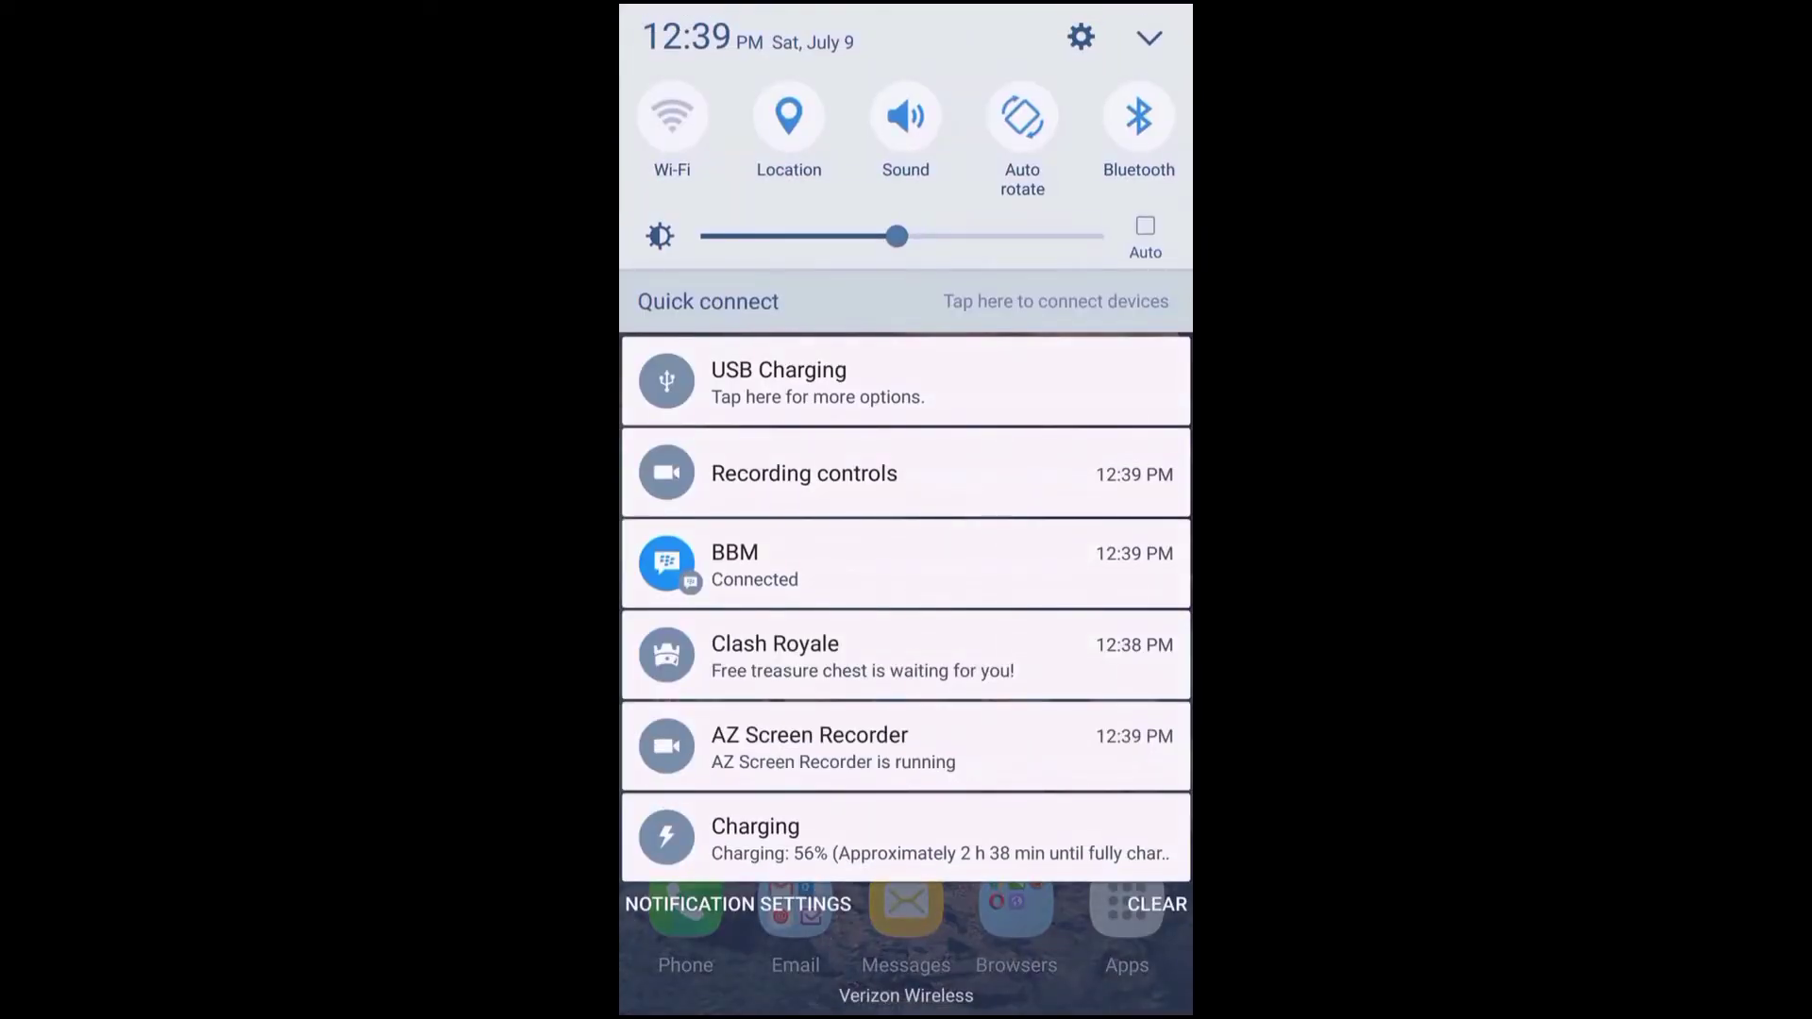
{"action": "left_click", "coordinate": [817, 398]}
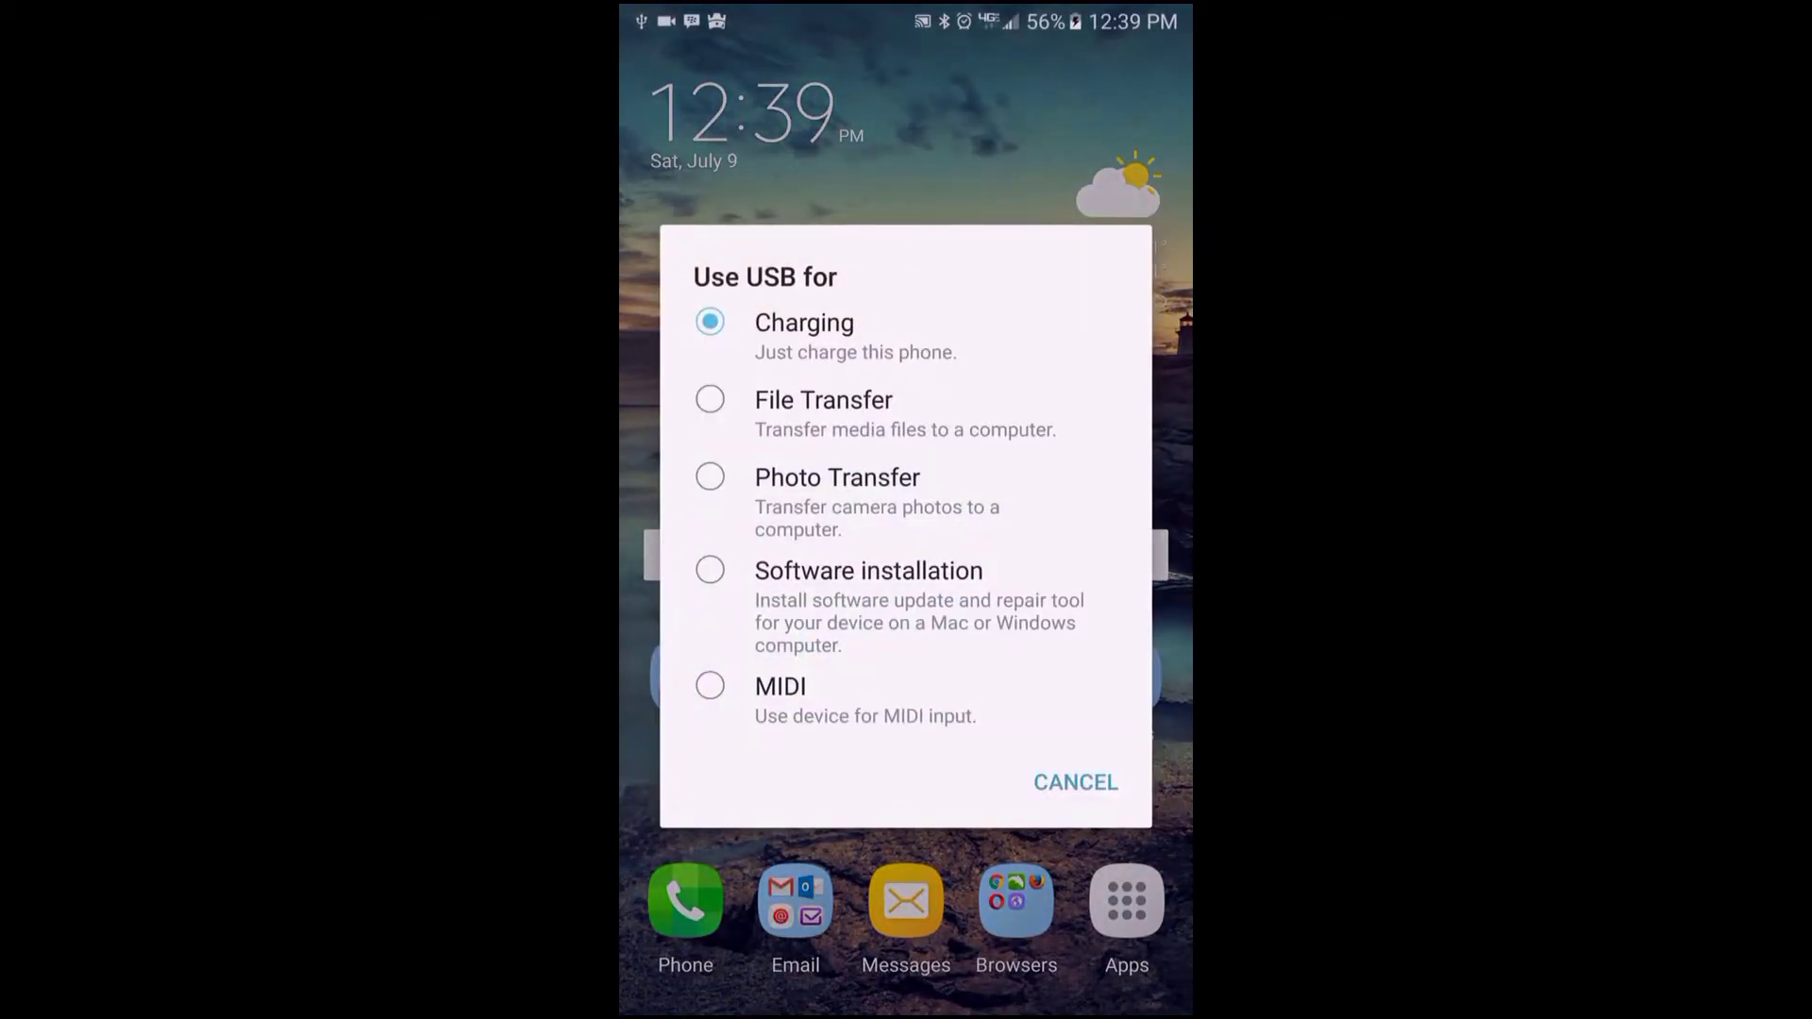
{"action": "left_click", "coordinate": [836, 408]}
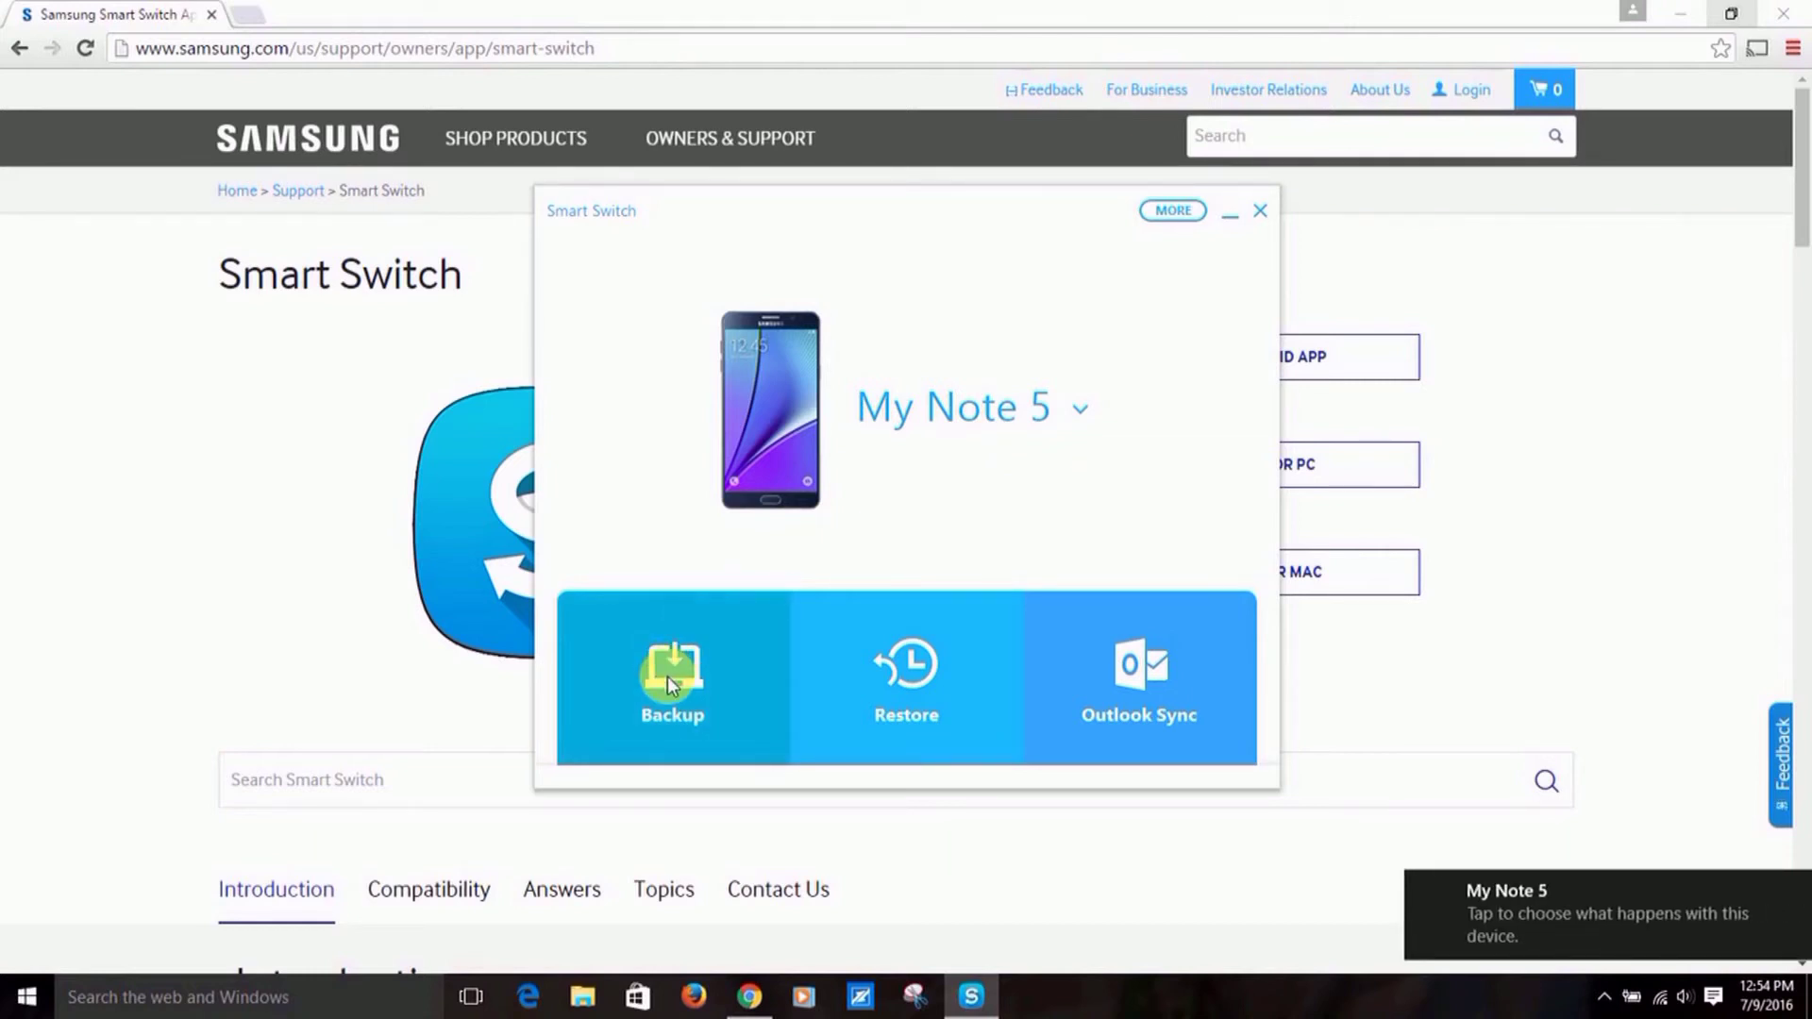
Start a My Note 5 backup, cancel it with Yes, and confirm the cancellation message.
{"action": "left_click", "coordinate": [653, 732]}
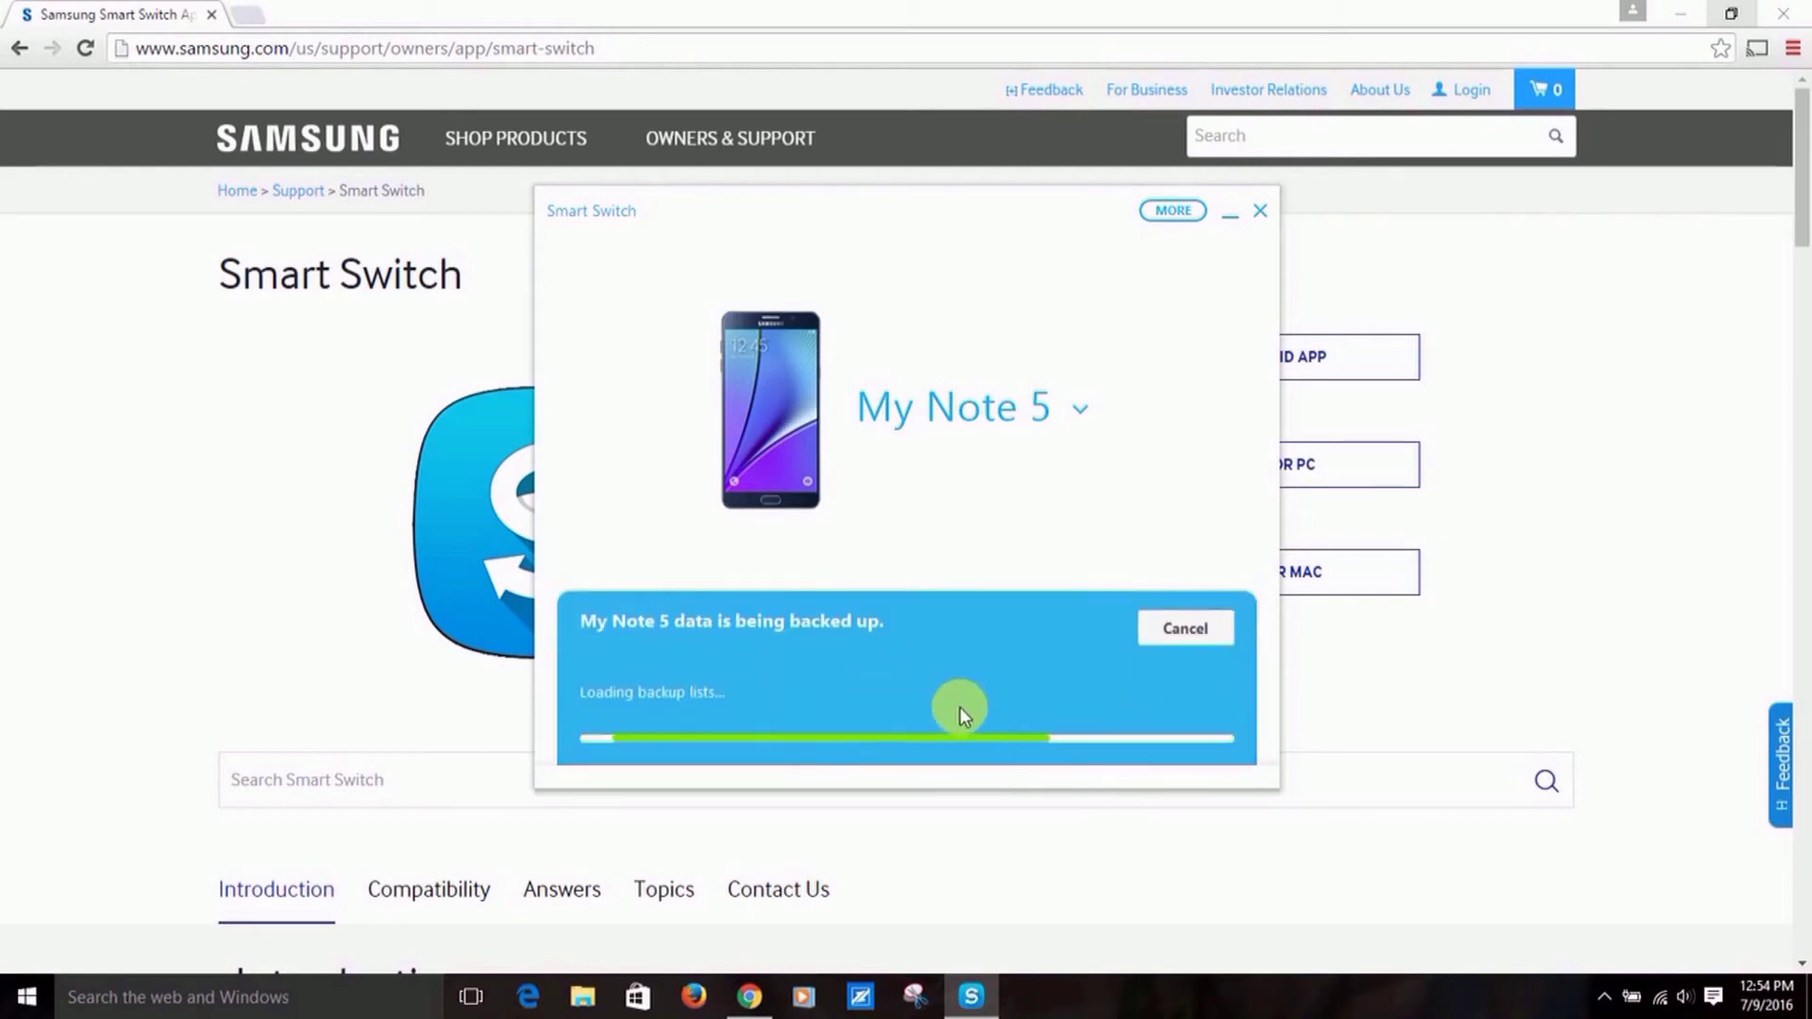
{"action": "left_click", "coordinate": [1188, 633]}
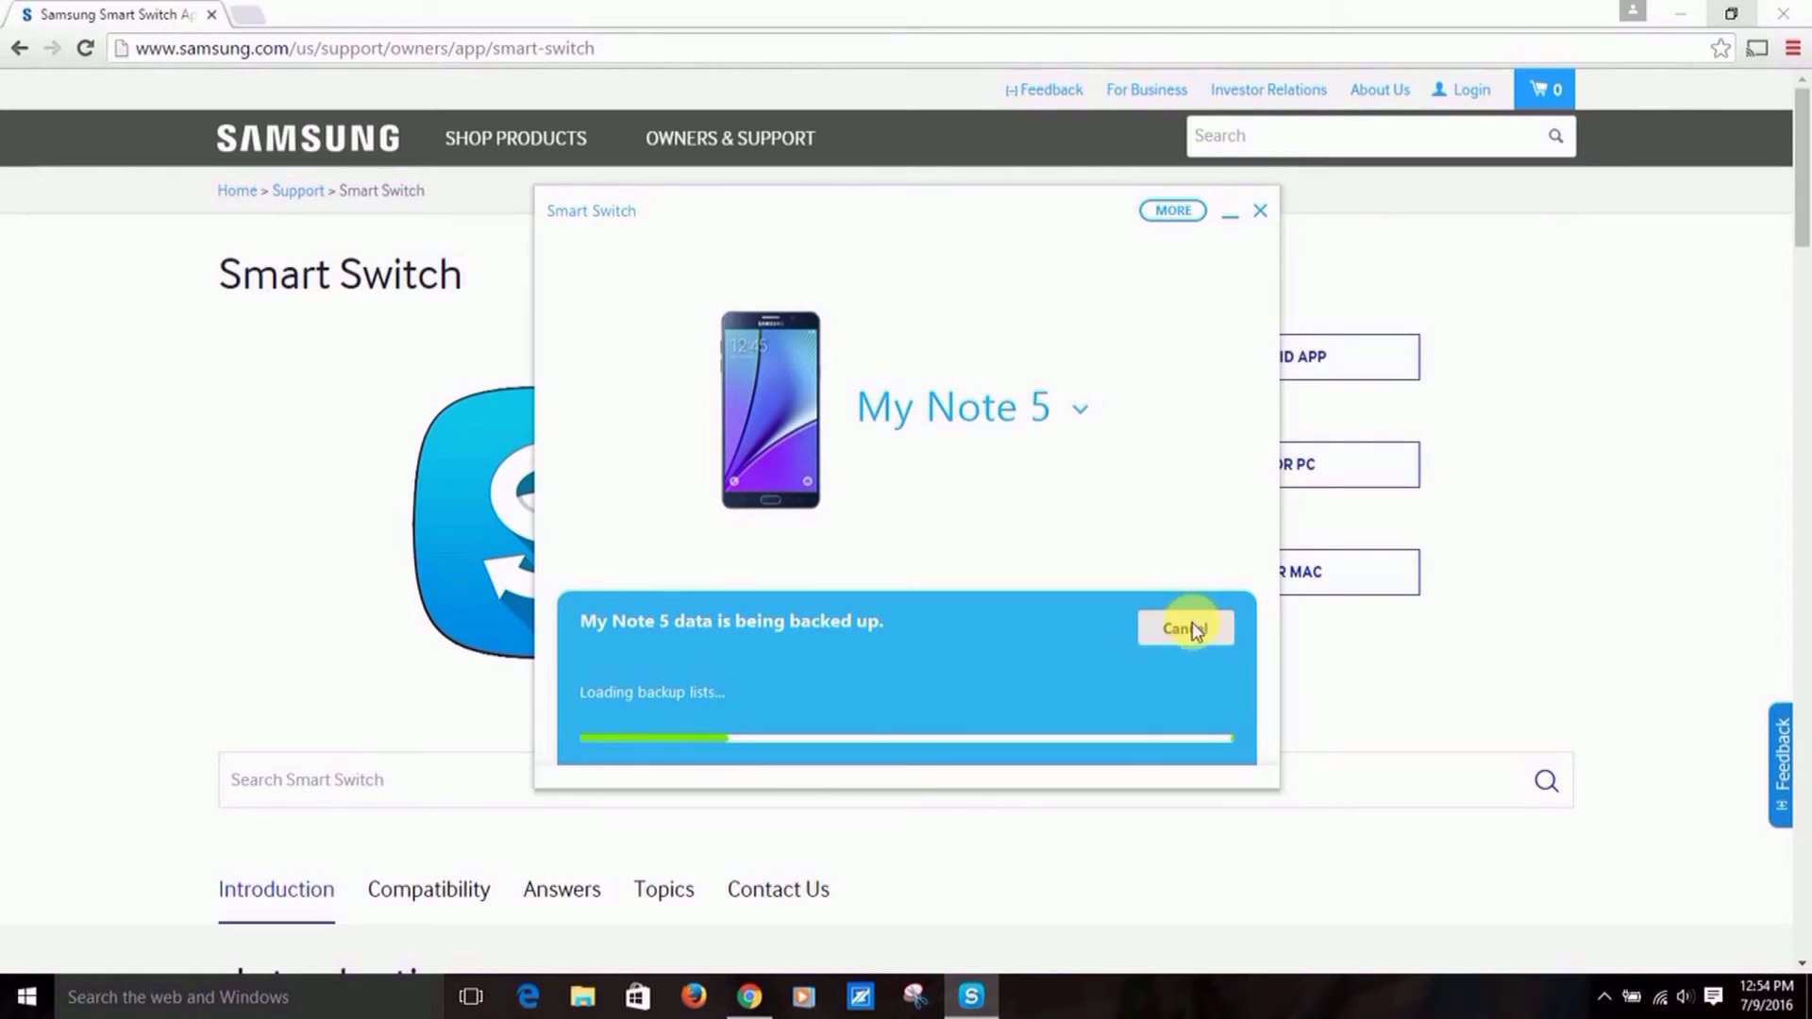
{"action": "left_click", "coordinate": [1193, 622]}
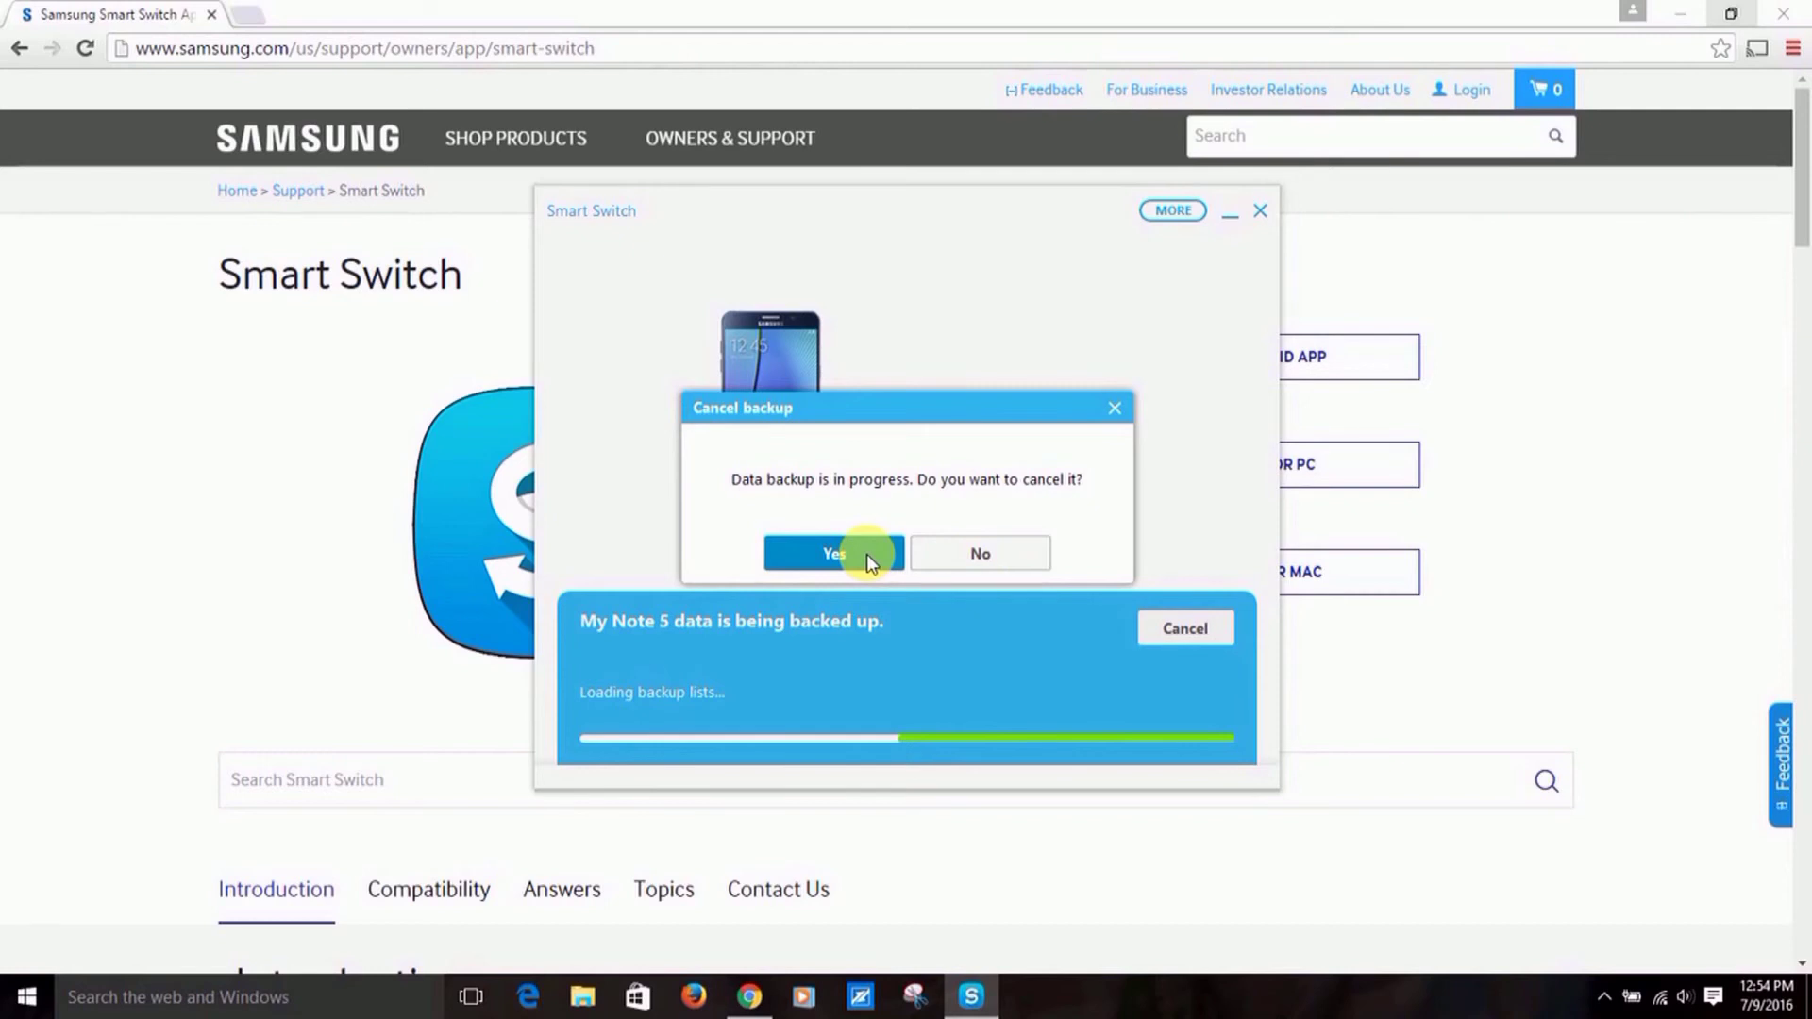
{"action": "left_click", "coordinate": [867, 553]}
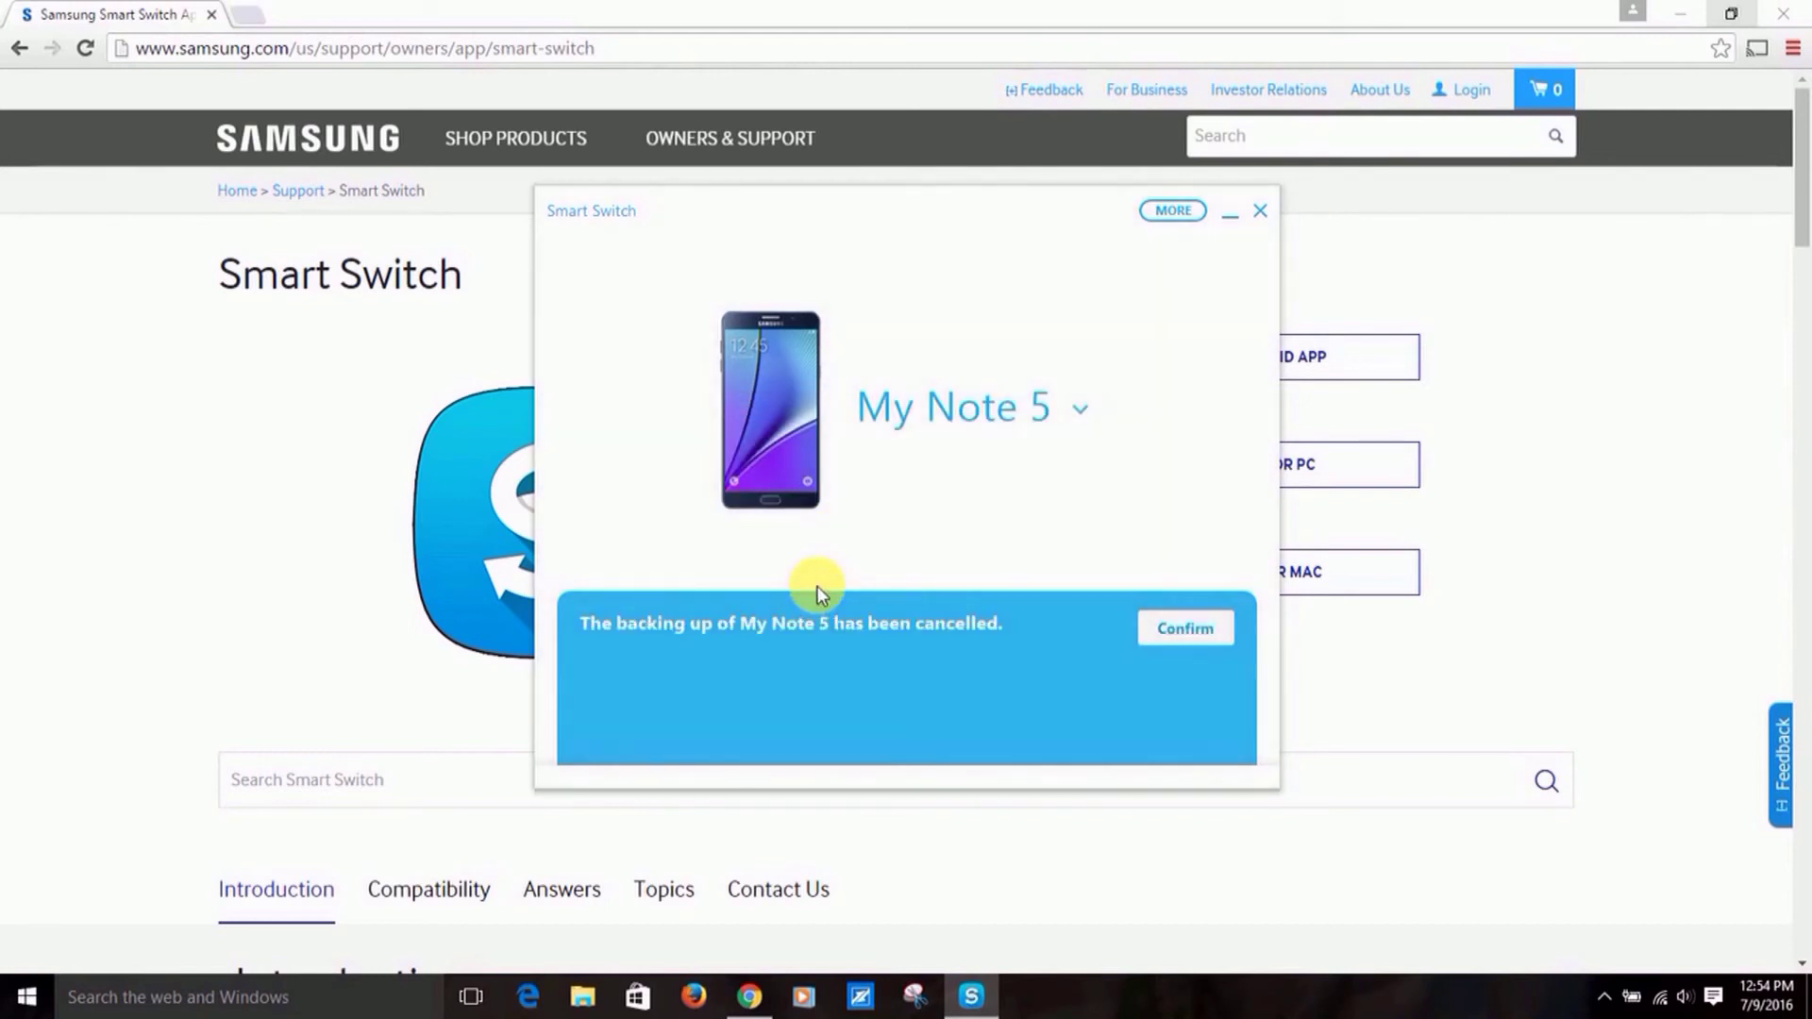
{"action": "left_click", "coordinate": [1196, 636]}
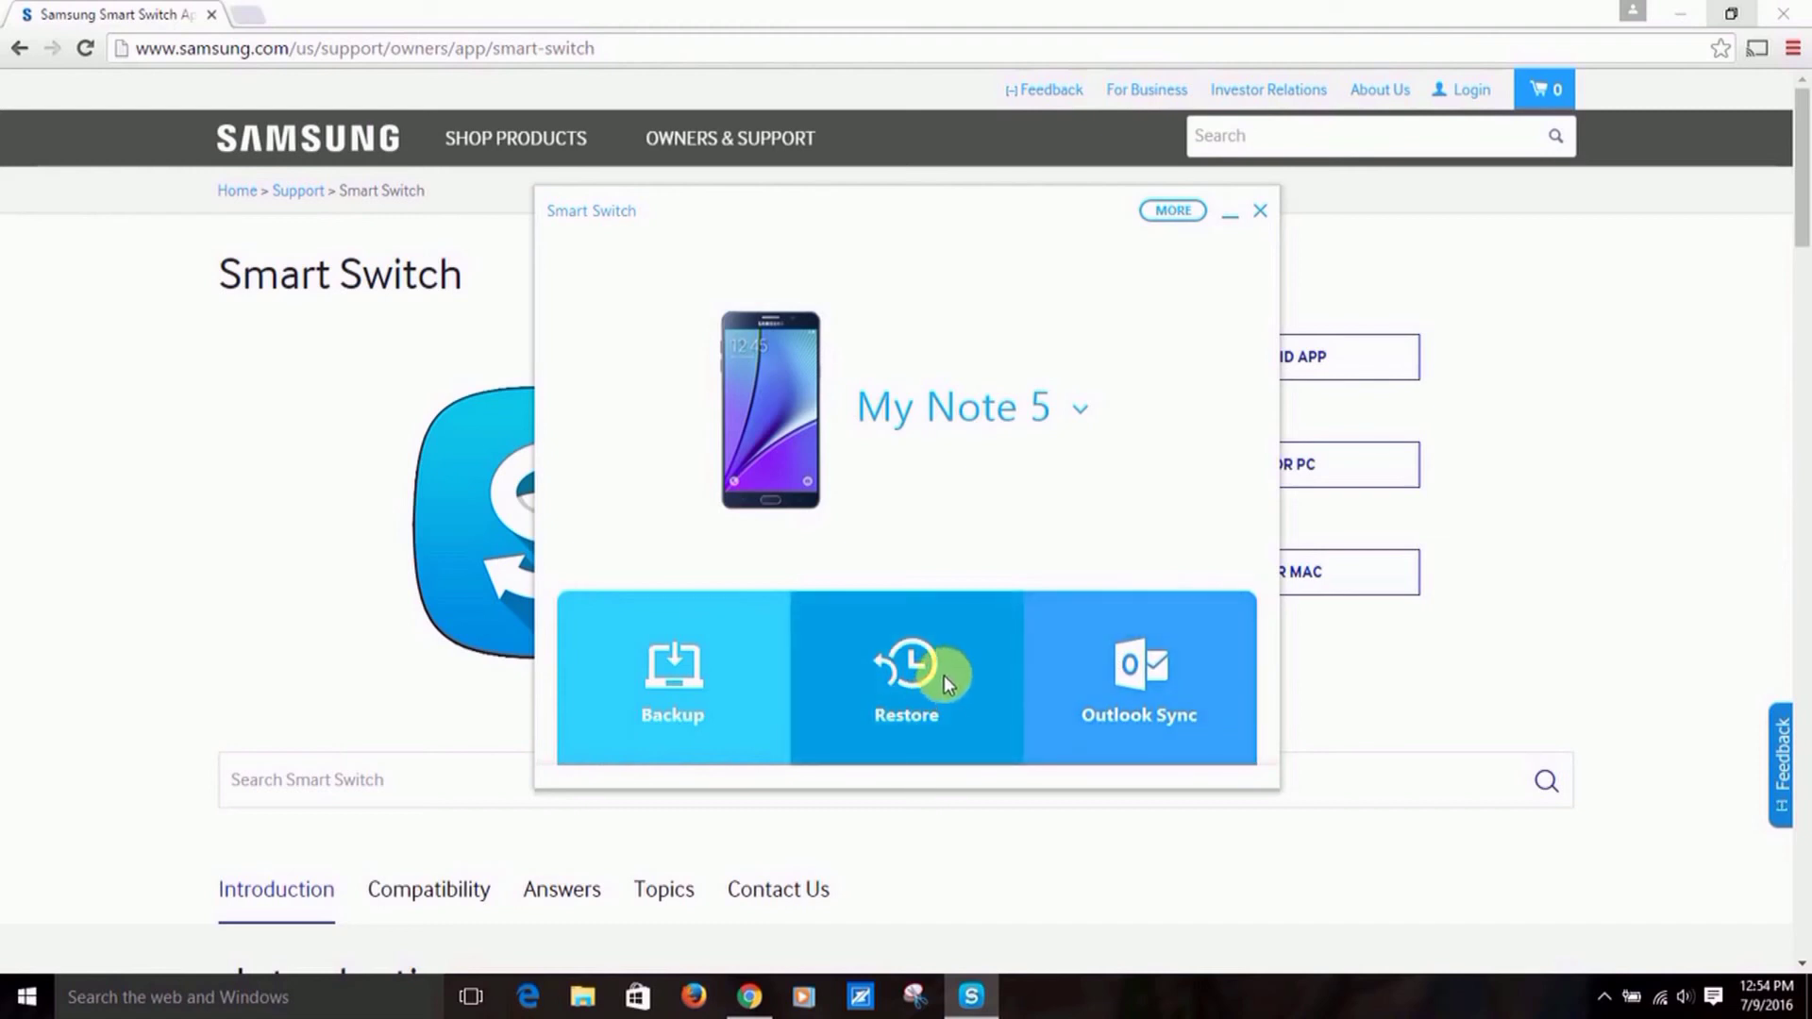